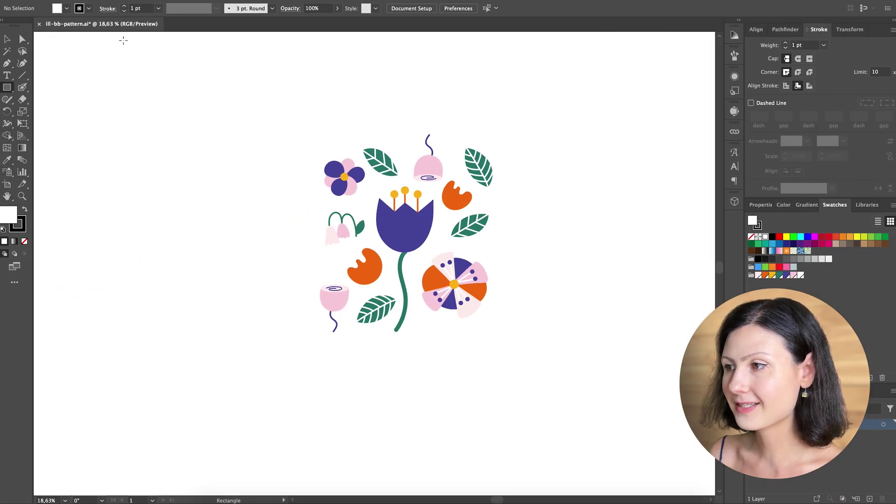
Step: Select the floral artwork and group all its pieces together
key(v)
click(448, 285)
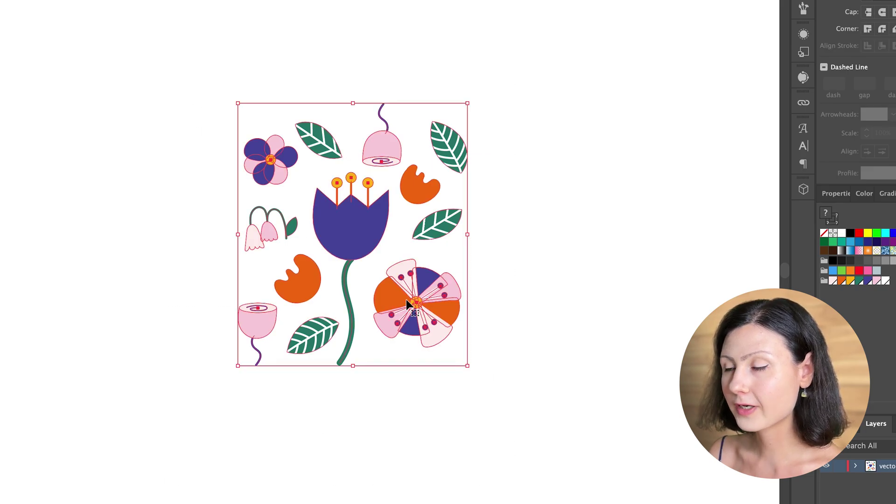
right_click(407, 303)
click(433, 373)
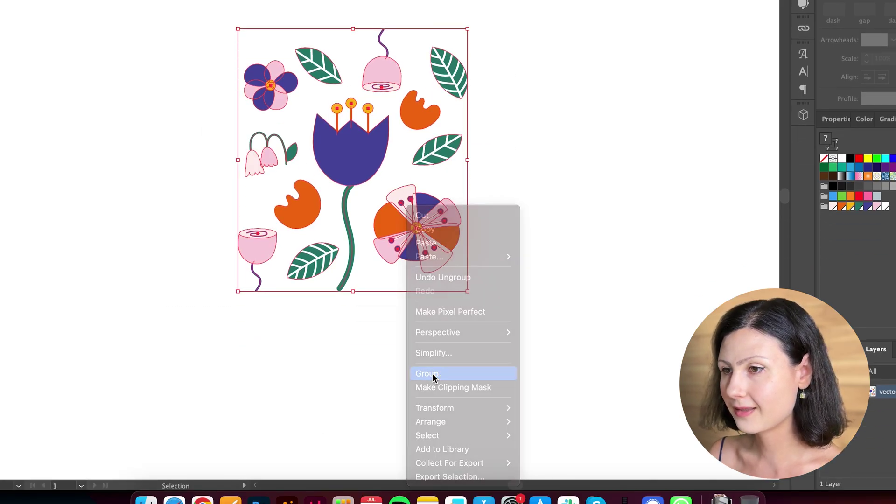
Step: Marquee-select the grouped artwork and make a new pattern from it with Object > Pattern > Make
drag(241, 113, 546, 468)
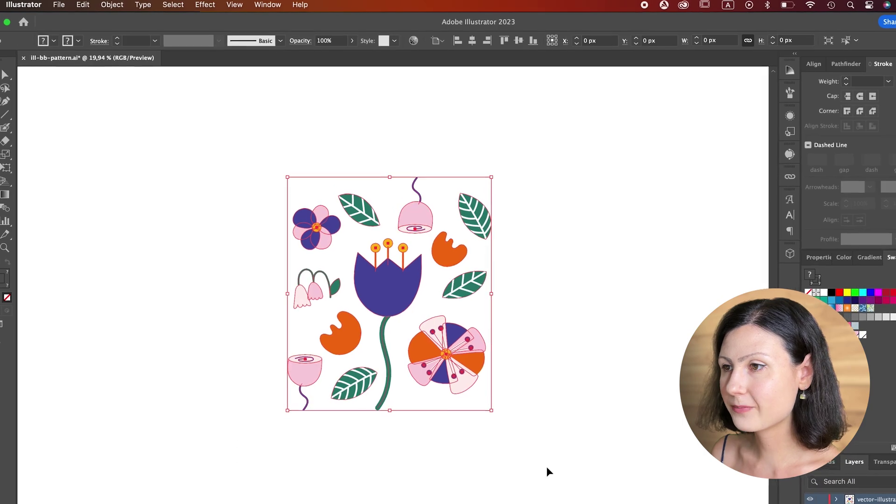
click(116, 5)
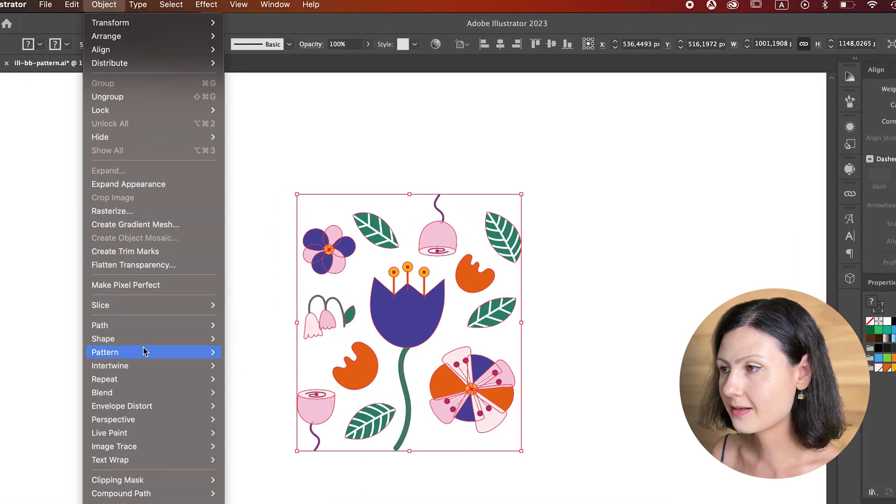
mouse_move(145, 352)
click(239, 352)
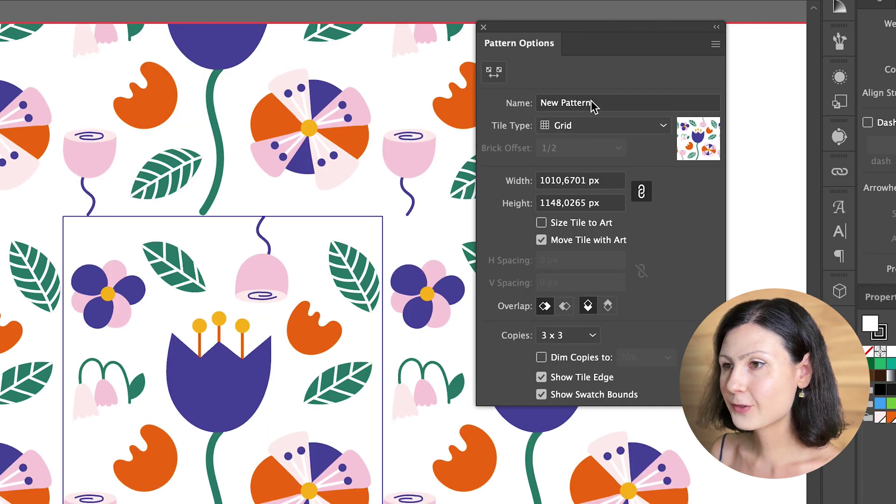
Step: Name the new pattern 'Breezy Blooms Pattern'
click(591, 103)
text(Breezy Blooms)
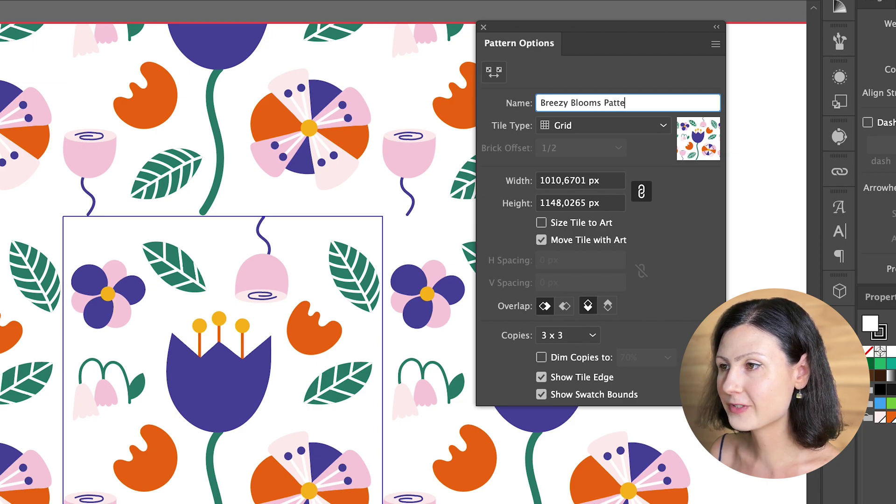
key(Return)
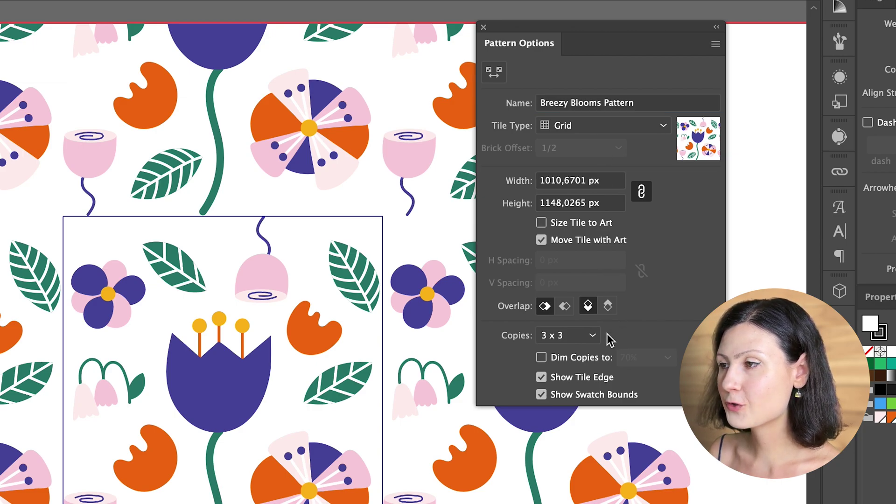
Step: Preview 5 x 5, 7 x 7 and single-row copies, settling on 7 x 7
click(592, 337)
click(577, 392)
click(564, 336)
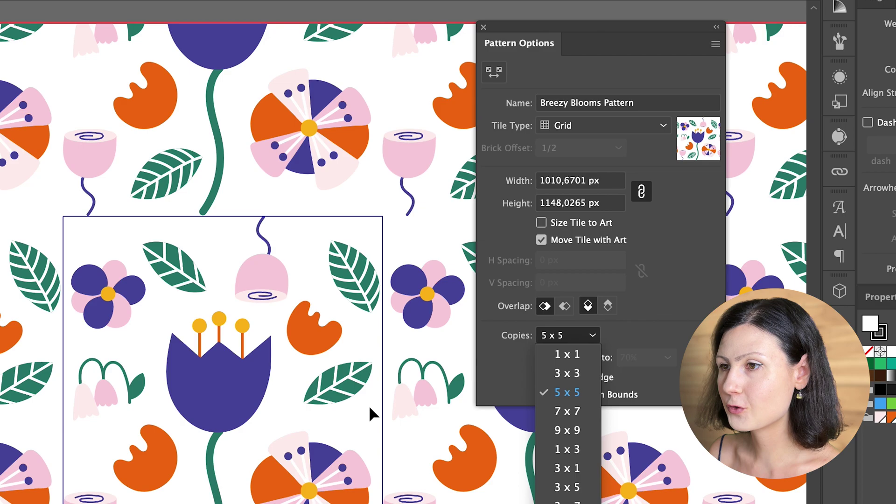
click(567, 411)
click(567, 335)
click(567, 448)
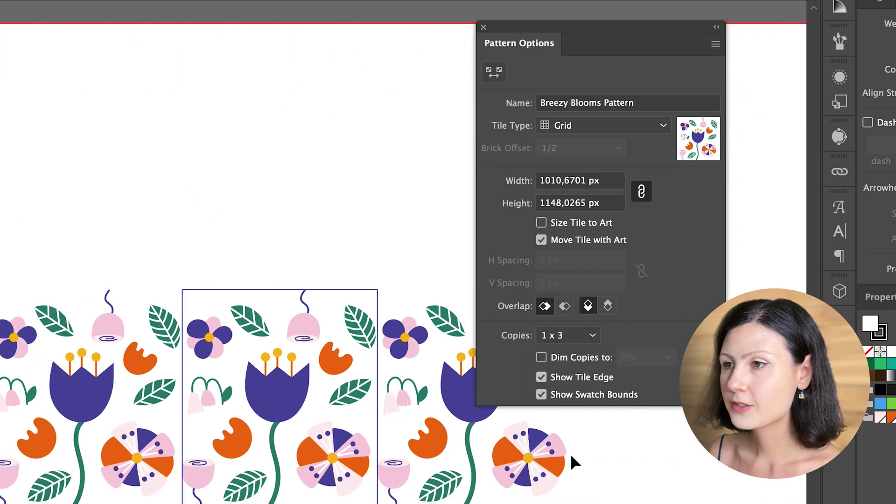
click(570, 336)
click(569, 410)
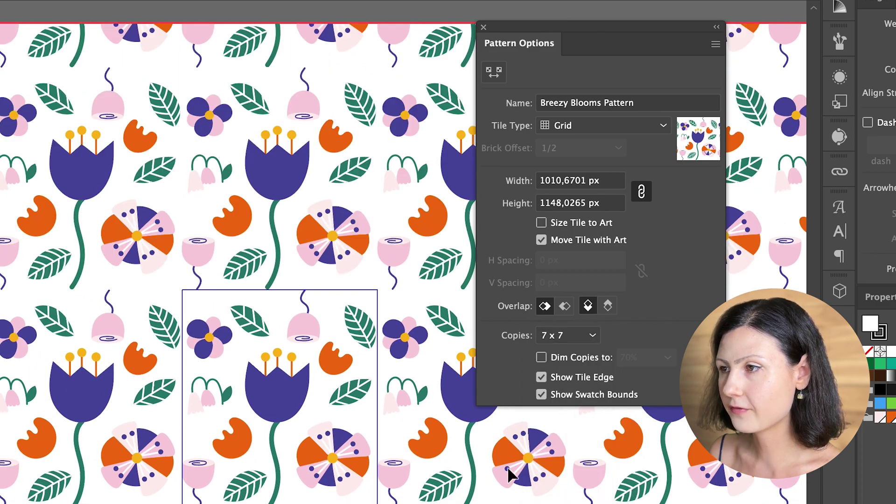
scroll(310, 406, down, 2)
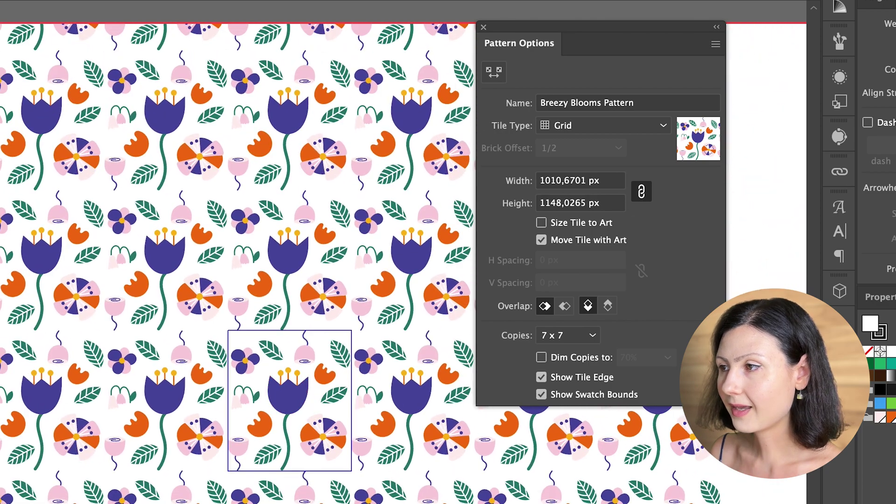
Step: Change the tile type from Brick by Row to Brick by Column
click(561, 128)
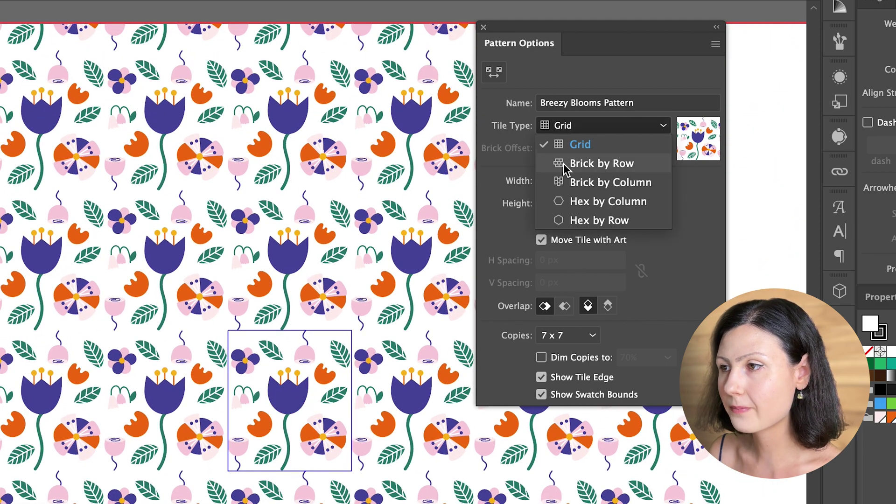
click(563, 164)
click(568, 124)
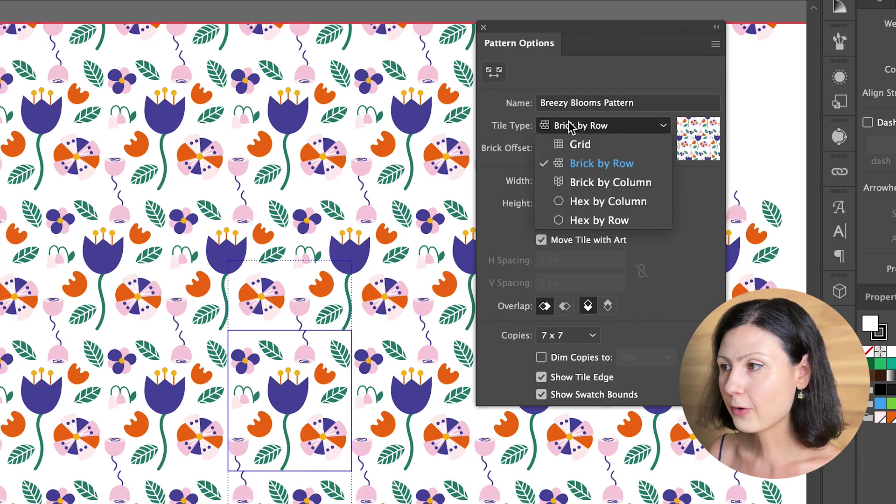
click(570, 182)
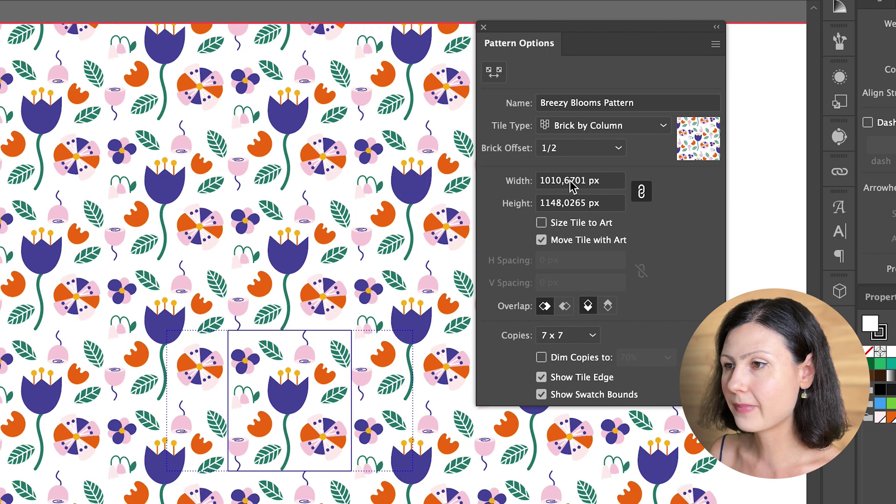
key(ctrl+plus)
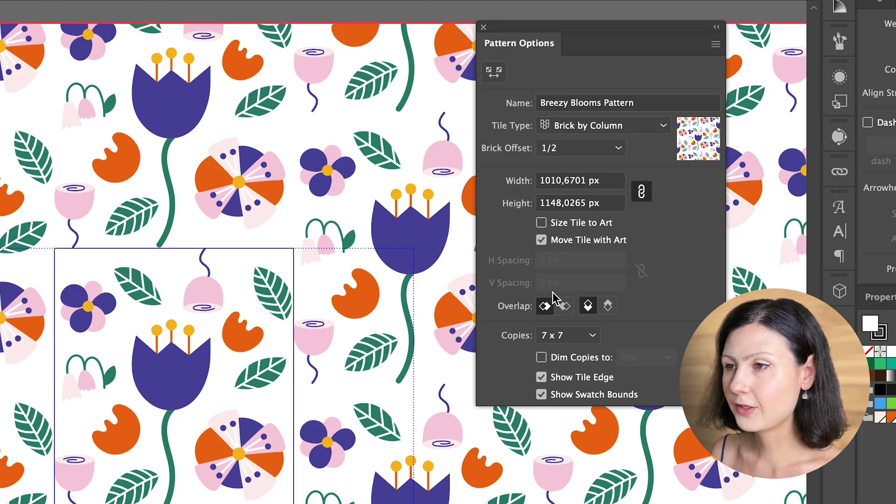
Step: Try brick offsets of 1/4, 1/3 and 1/5 before settling on 2/5
click(563, 148)
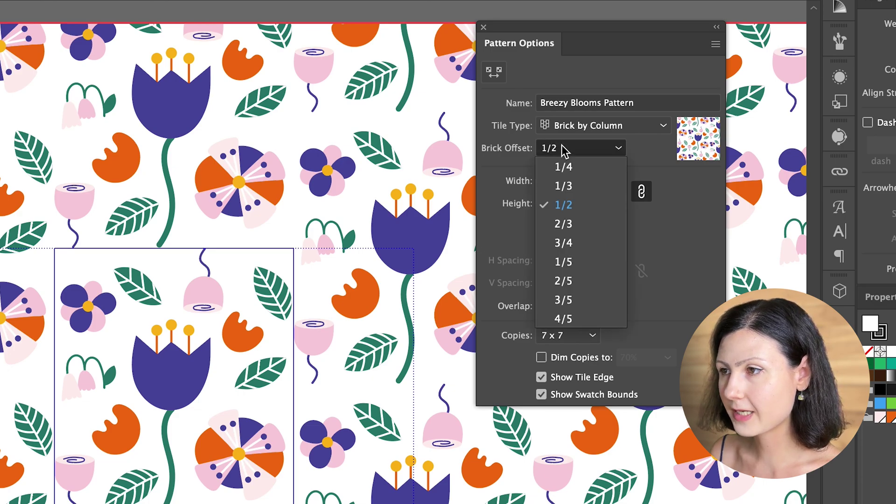
click(562, 164)
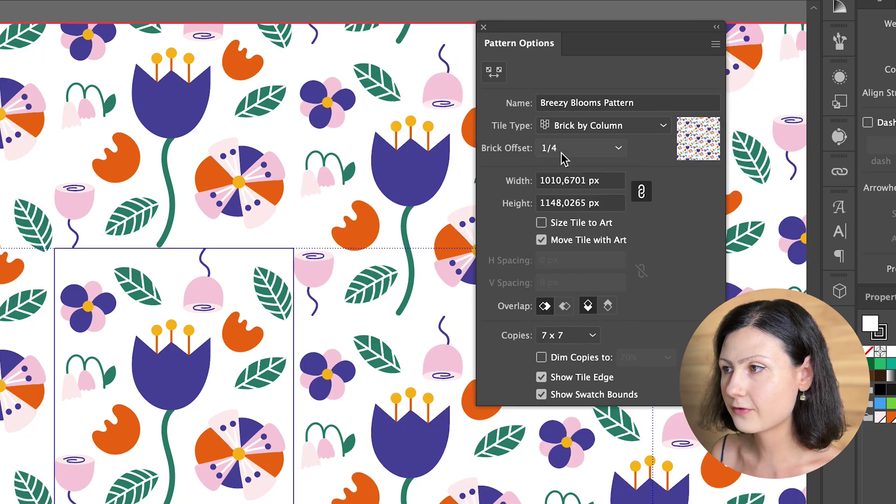
click(563, 156)
click(563, 183)
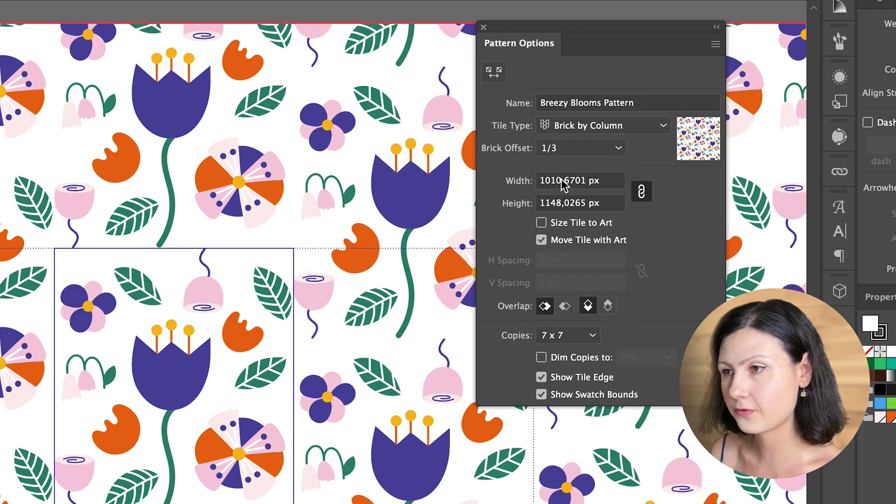
click(557, 158)
click(556, 257)
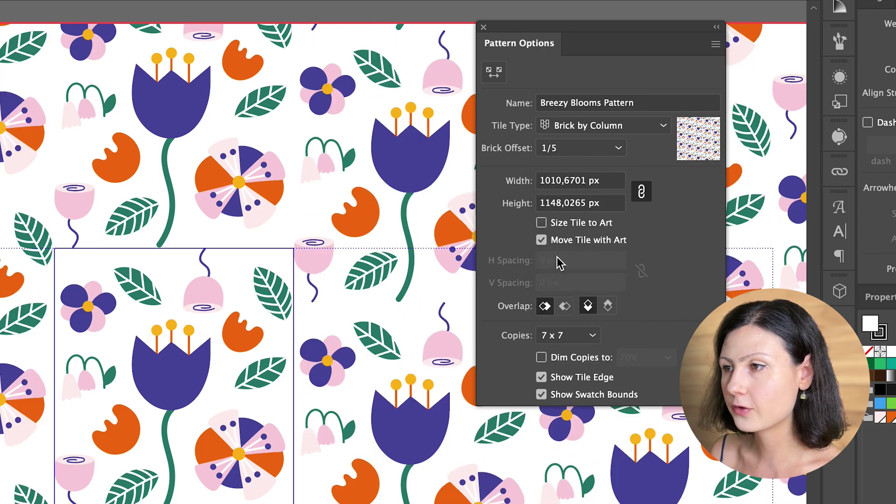
click(564, 147)
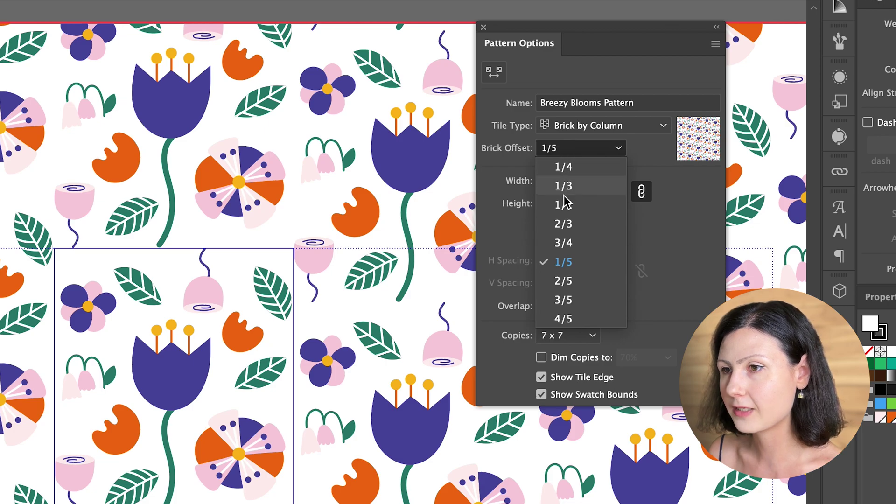
click(564, 281)
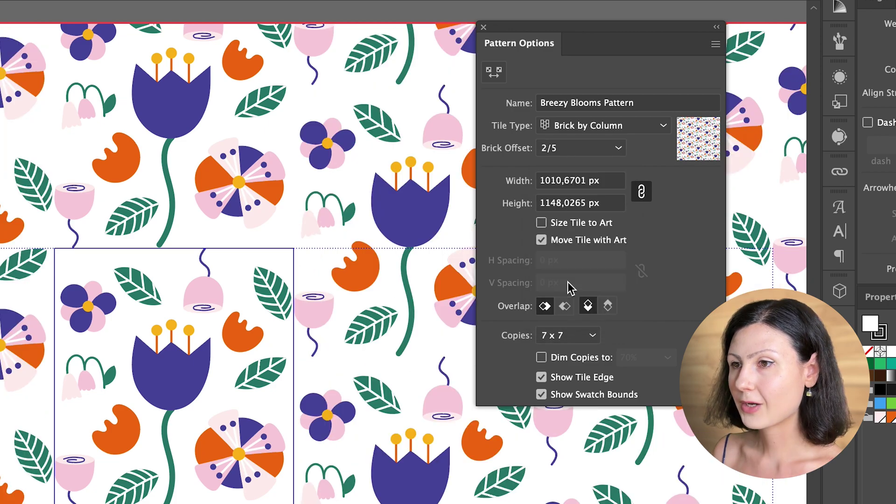
key(ctrl+minus)
key(ctrl+minus)
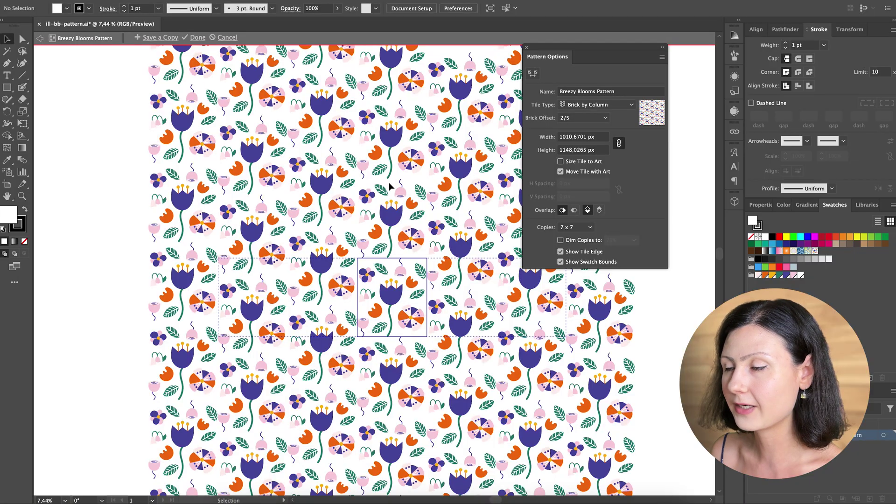
key(ctrl+plus)
key(ctrl+plus)
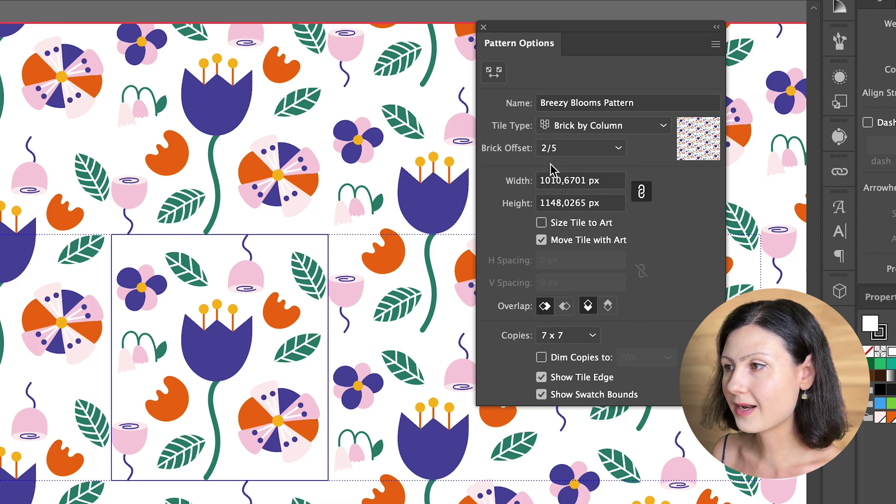
click(561, 203)
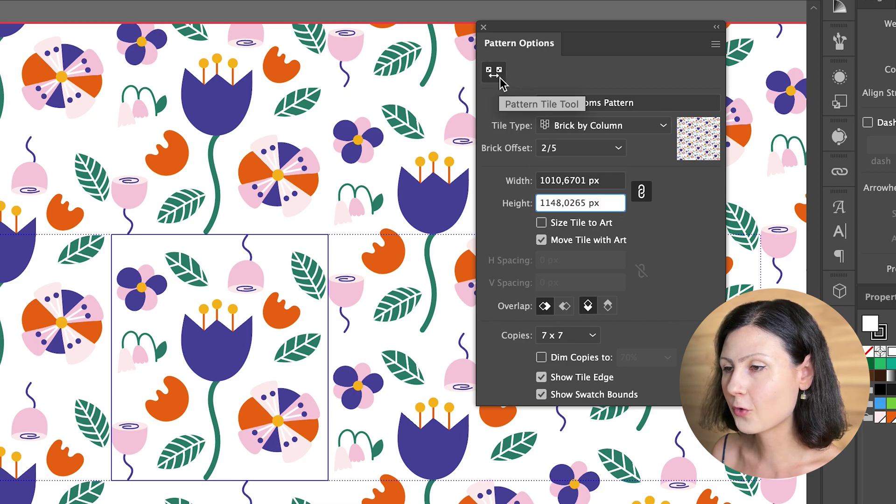
Step: Resize the pattern tile to about 1049 × 1120 px with the Pattern Tile Tool
click(499, 78)
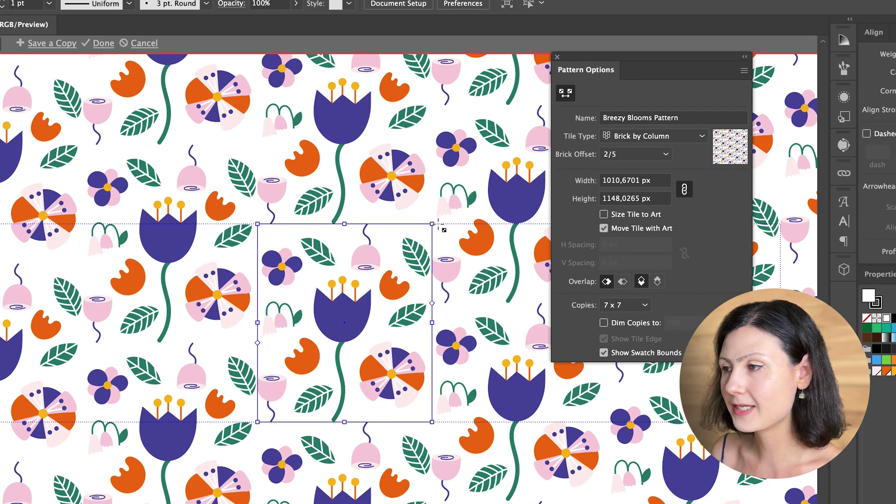
drag(435, 227, 417, 225)
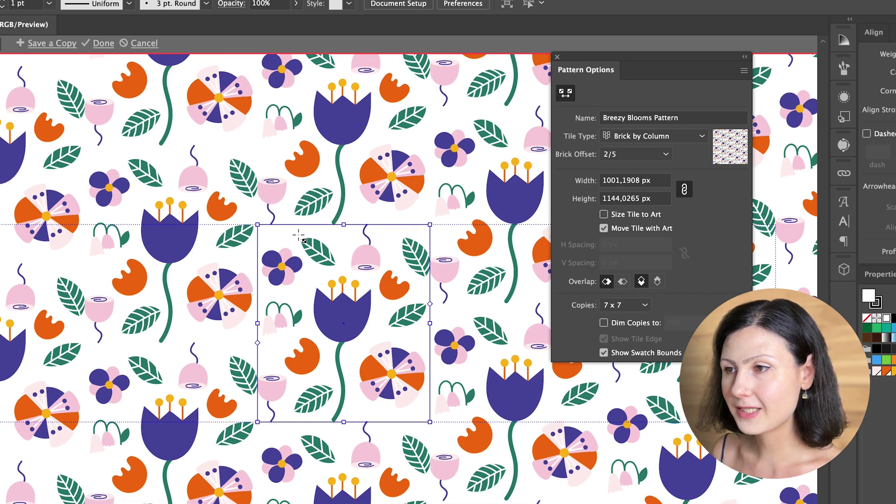
drag(339, 230, 345, 230)
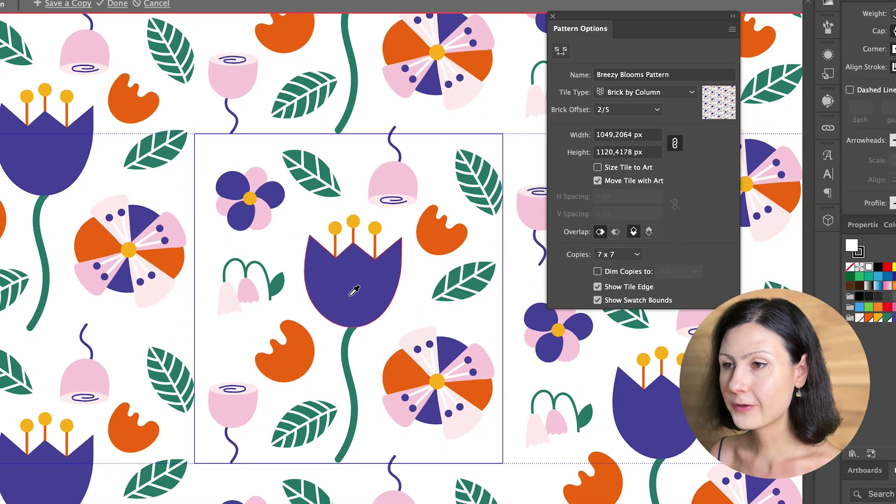
Step: Add a small dot in the tulip's purple, finish the pattern and select its swatch
click(351, 294)
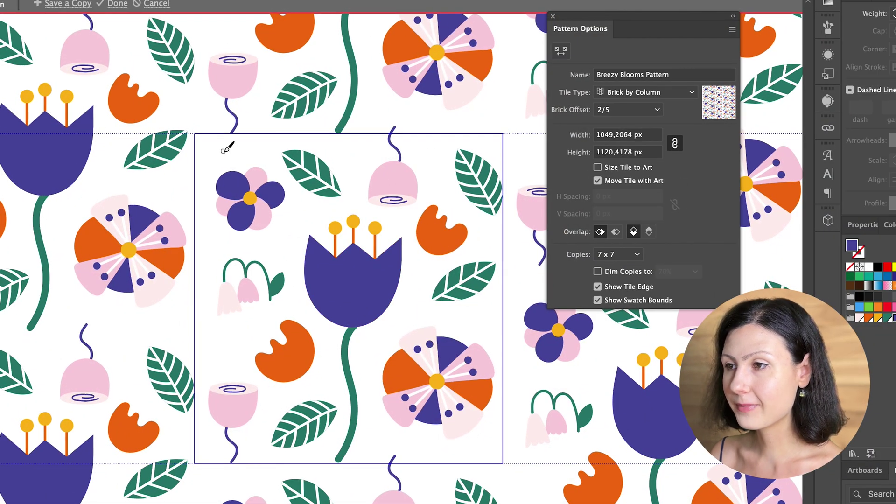
click(236, 156)
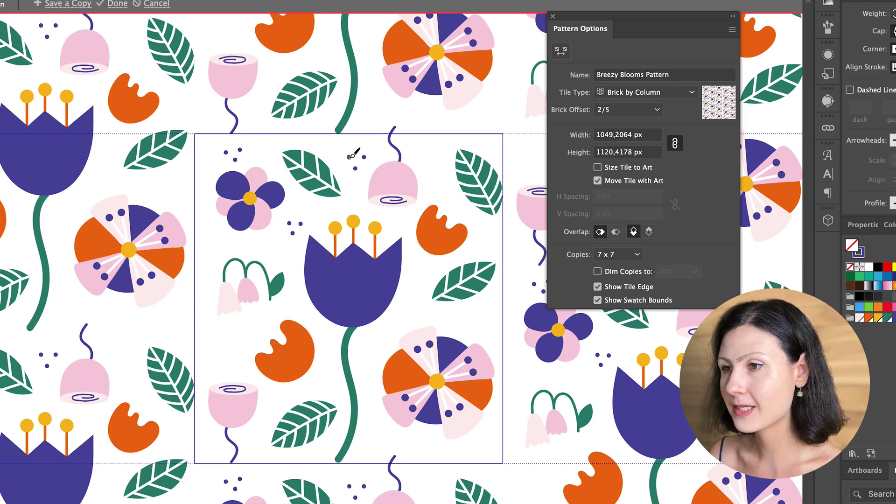
key(v)
click(289, 355)
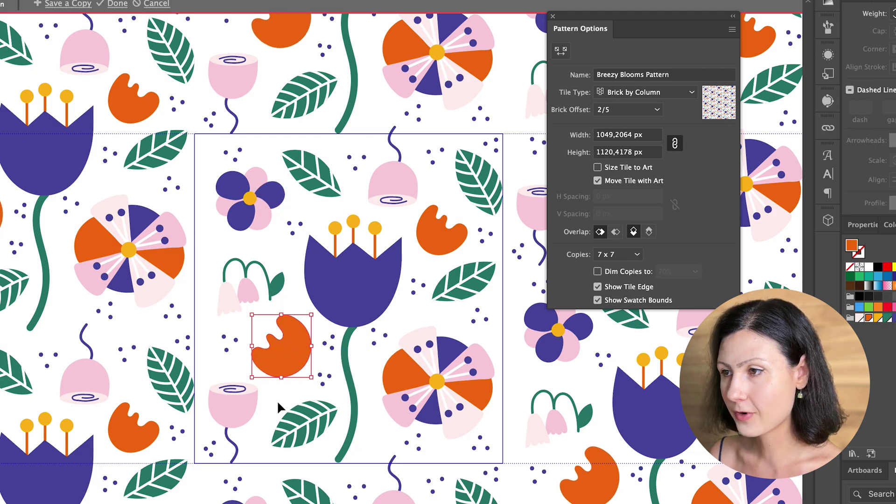
click(324, 429)
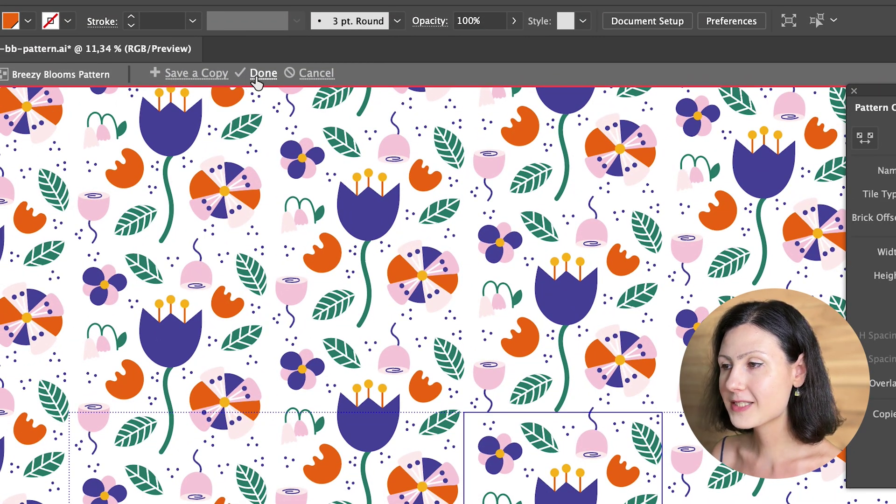
click(256, 82)
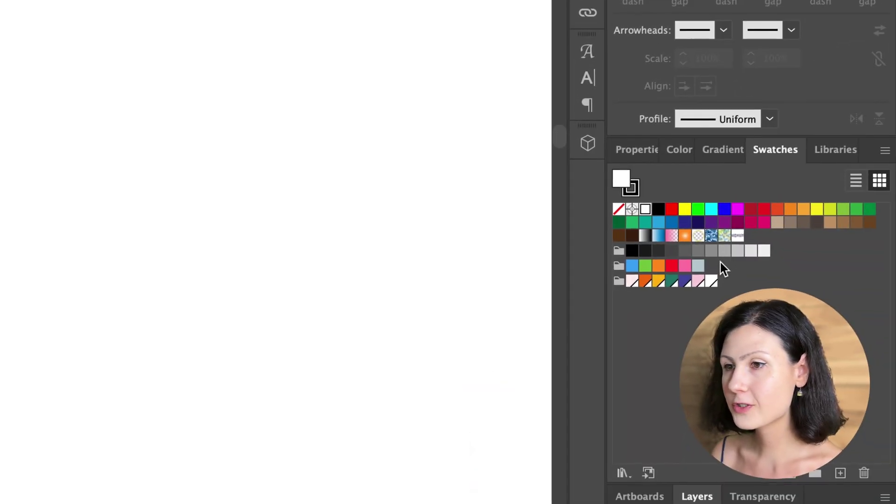
click(738, 236)
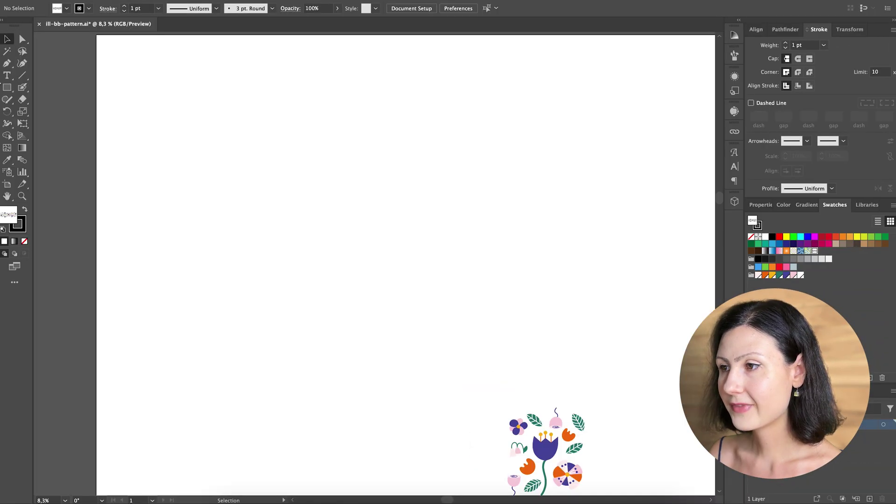
Step: Draw a roughly 4592 × 5515 px Breezy Blooms-filled rectangle from the artboard's top-left corner
key(m)
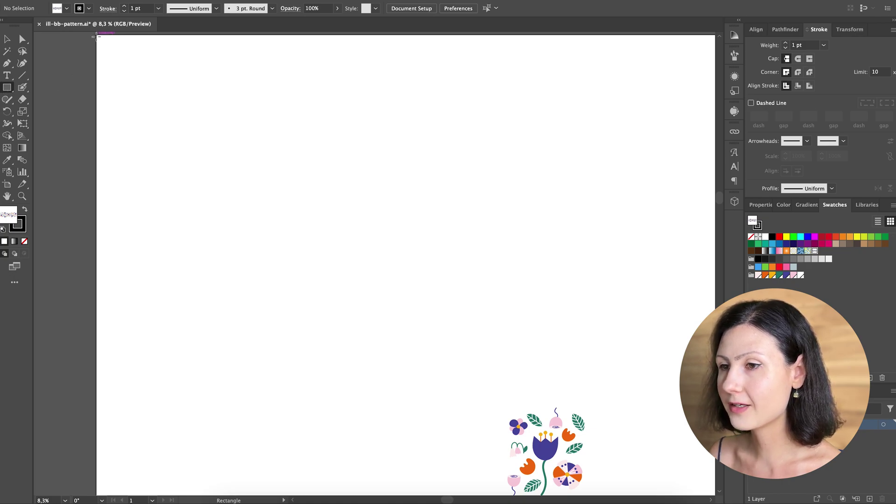
drag(96, 35, 449, 459)
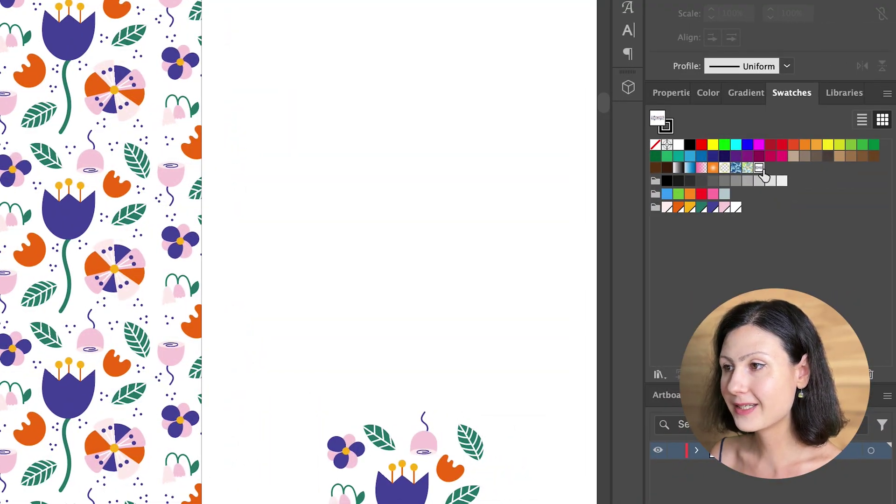
Step: Reopen Breezy Blooms Pattern and nudge the orange blob near the tile's top right up and left
double_click(759, 168)
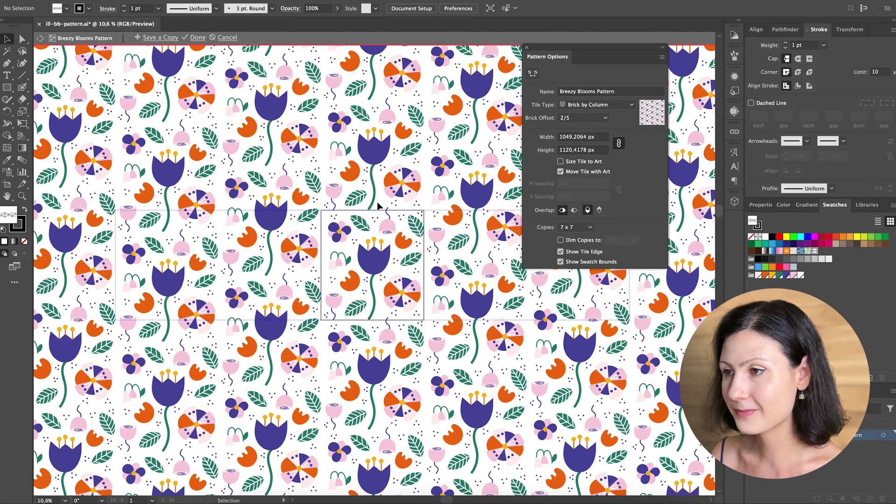
scroll(376, 254, up, 3)
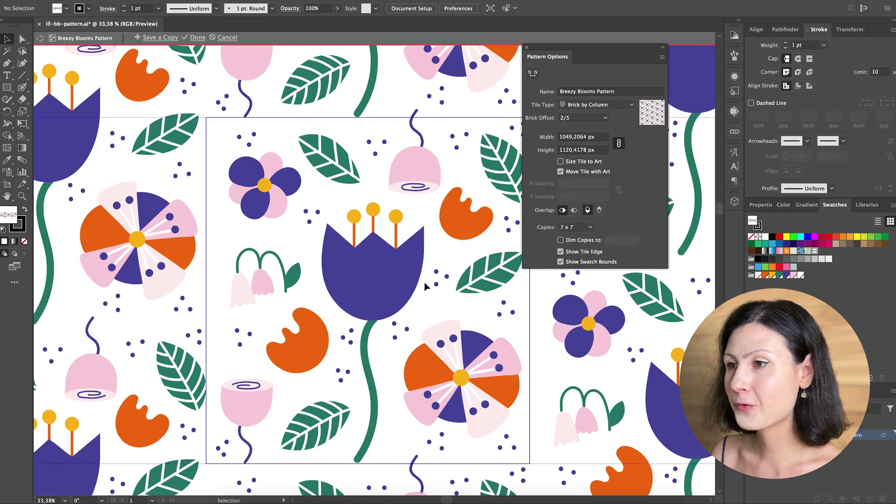
click(456, 229)
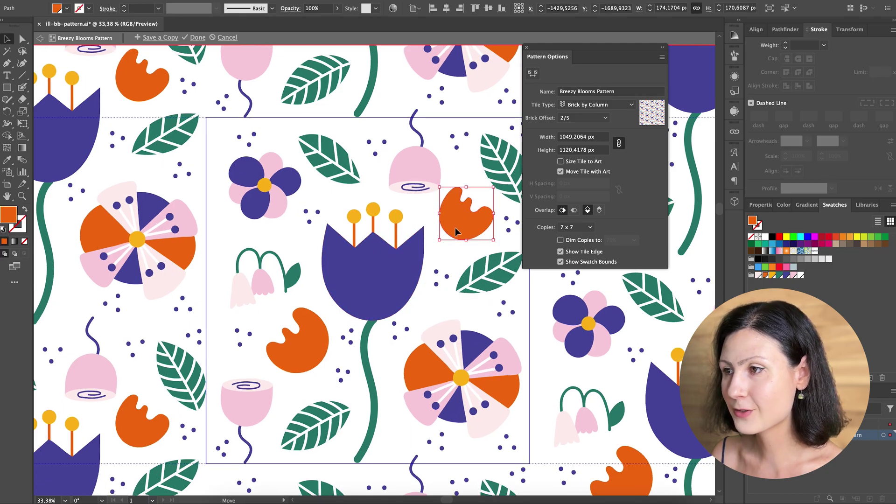
drag(456, 230, 451, 230)
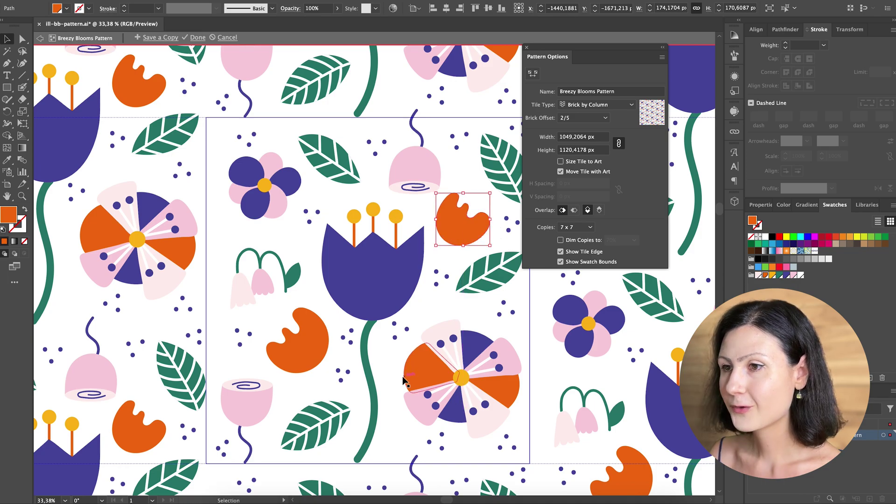
click(335, 371)
key(ctrl+0)
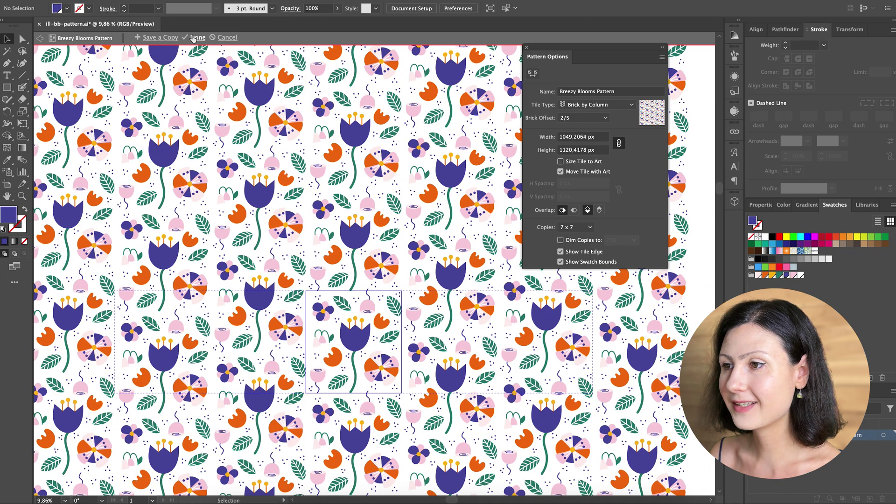
Step: Exit pattern editing and draw a pattern-filled circle
click(195, 39)
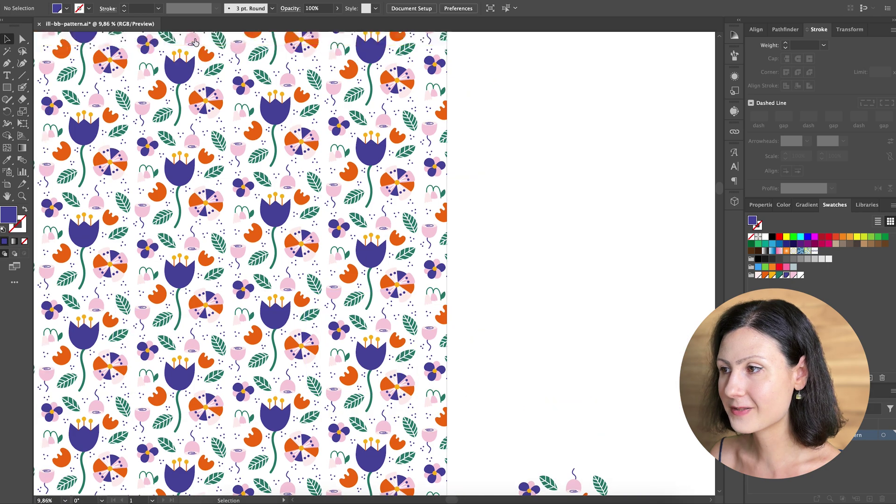
key(l)
drag(490, 108, 705, 322)
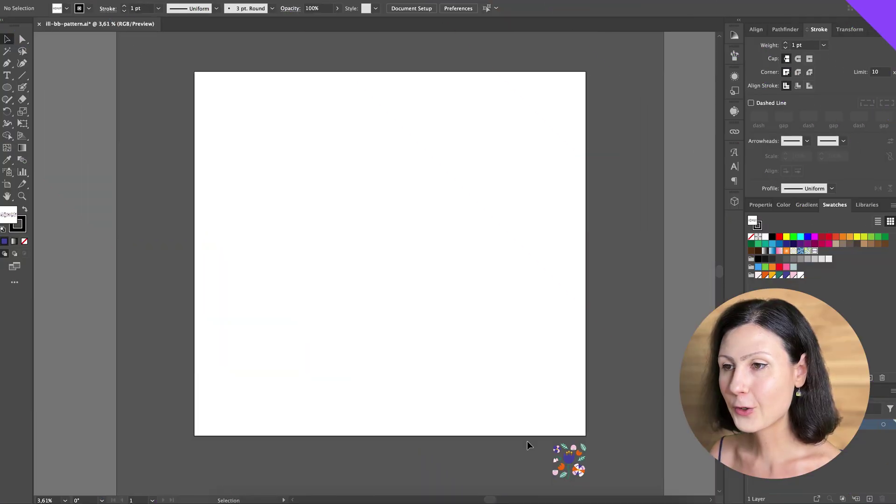
Step: Draw a Breezy Blooms-filled rectangle covering the artboard, then deselect it
key(m)
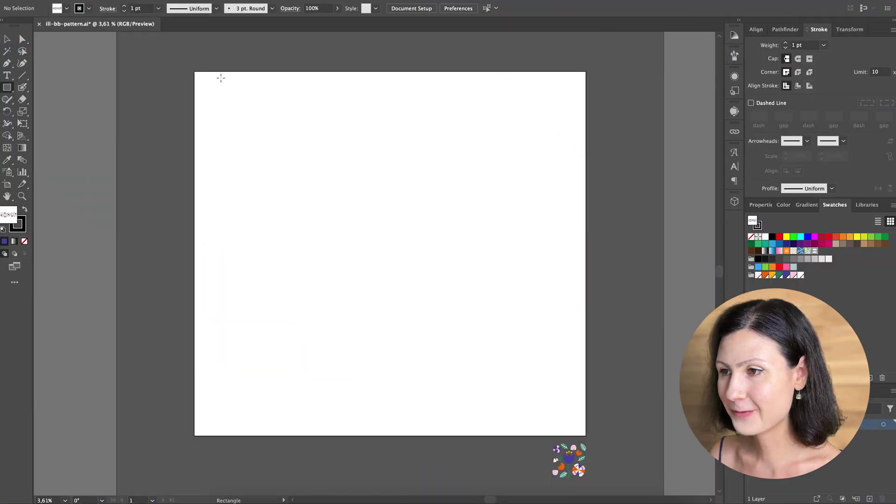
mouse_move(193, 73)
mouse_down()
mouse_move(492, 303)
mouse_move(563, 388)
mouse_move(585, 436)
mouse_up()
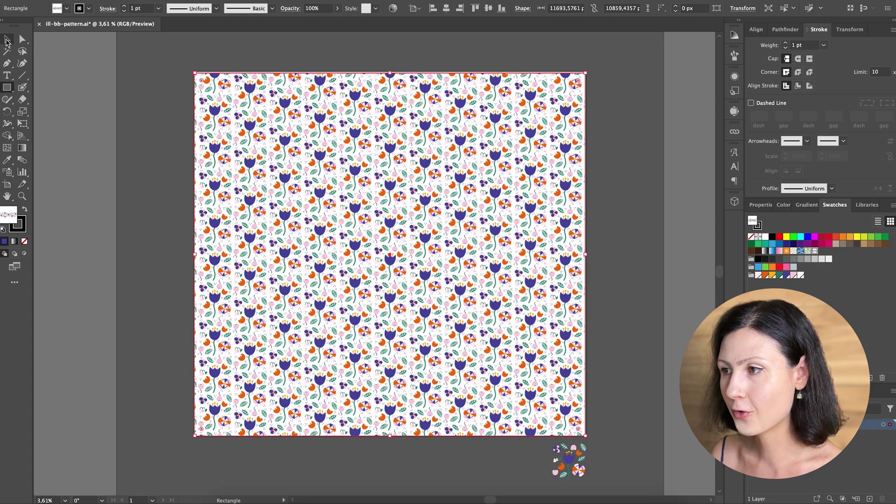
key(v)
click(176, 131)
scroll(320, 150, up, 5)
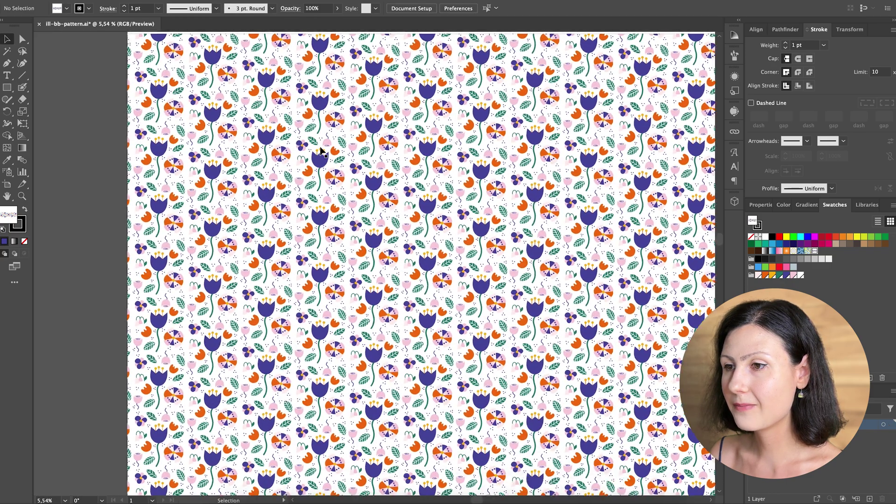
scroll(320, 150, down, 3)
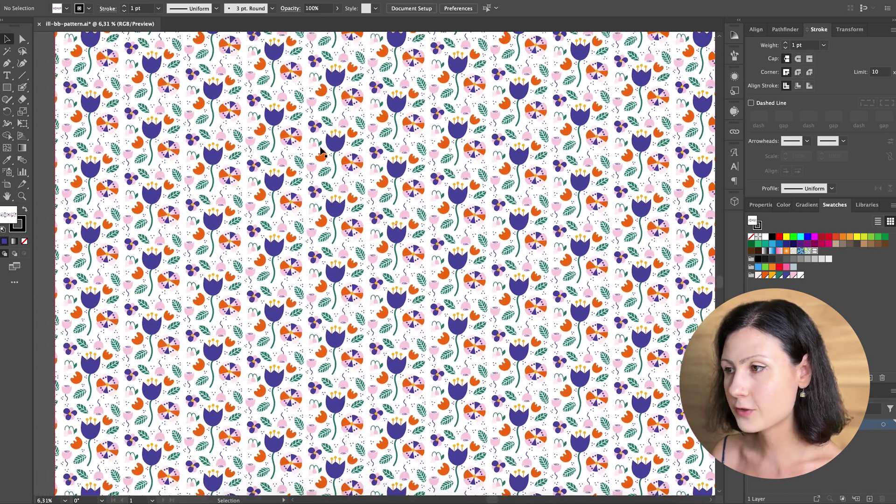
scroll(321, 150, down, 1)
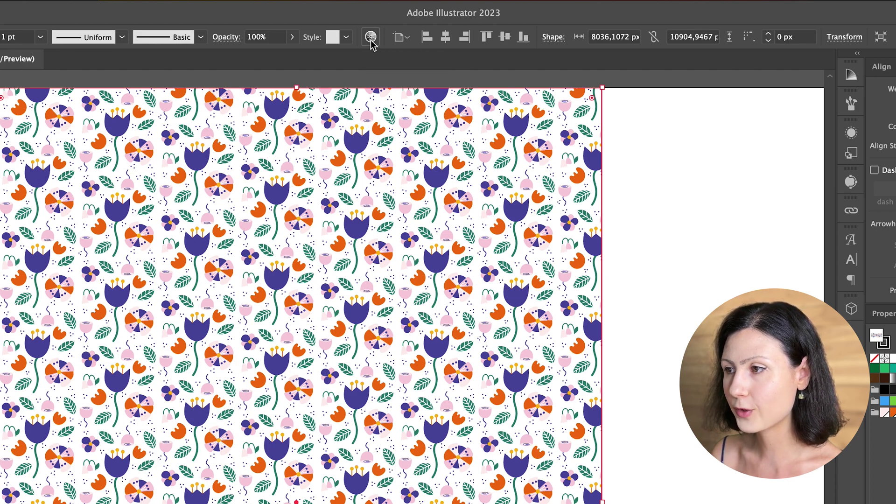
Step: In Generative Recolor, preview Salmon sushi variations, ending on the crimson and orange one
click(370, 38)
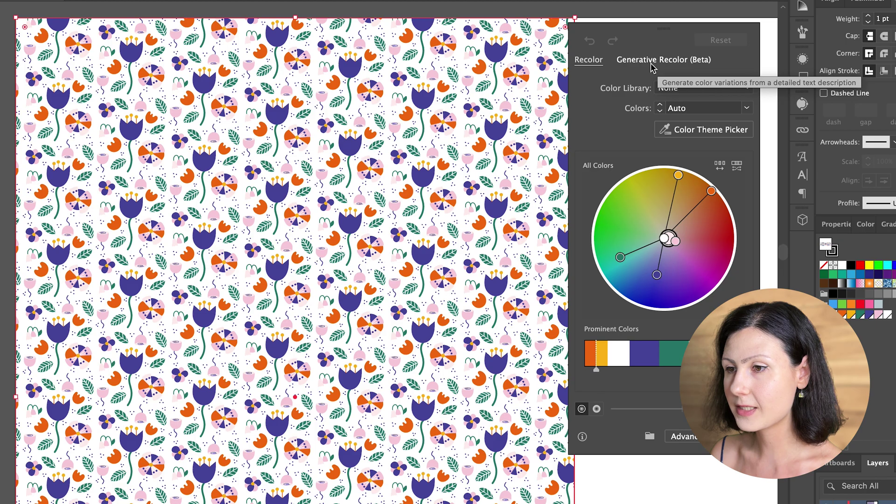
click(648, 66)
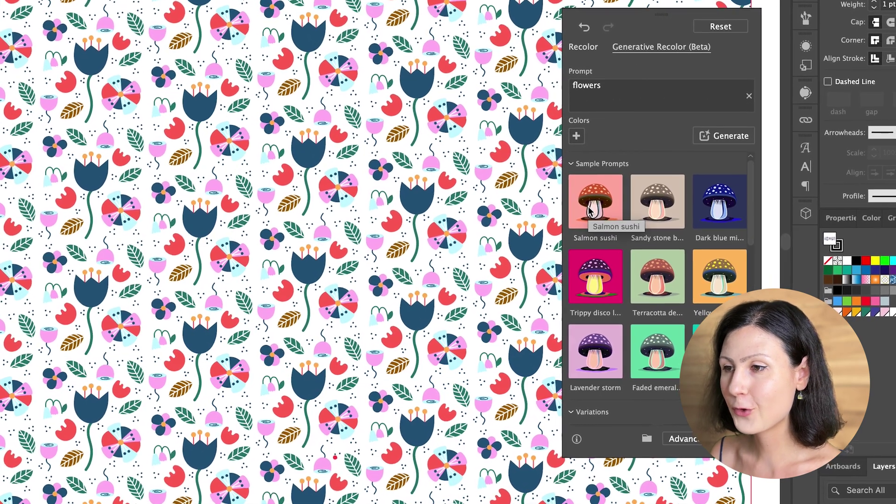
click(602, 209)
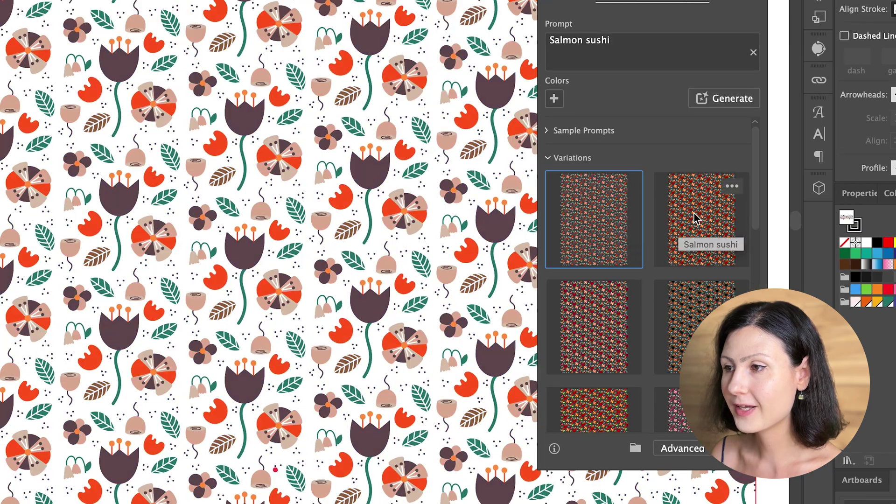
click(696, 235)
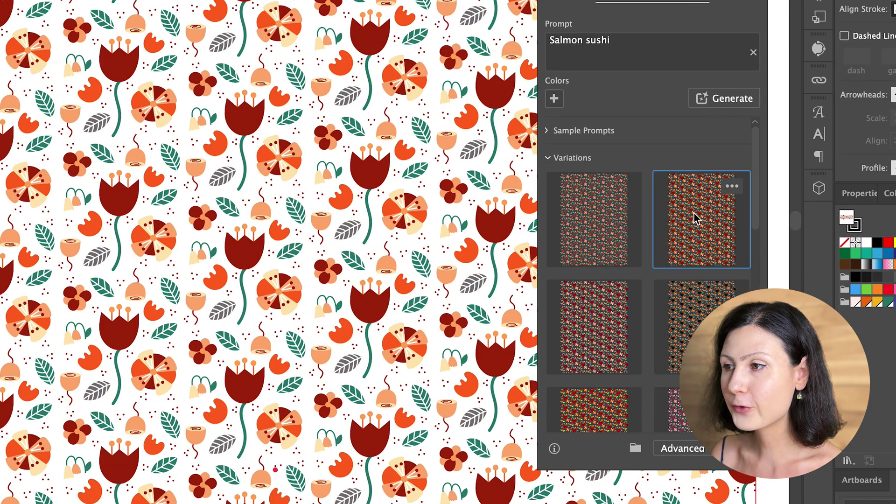
click(623, 315)
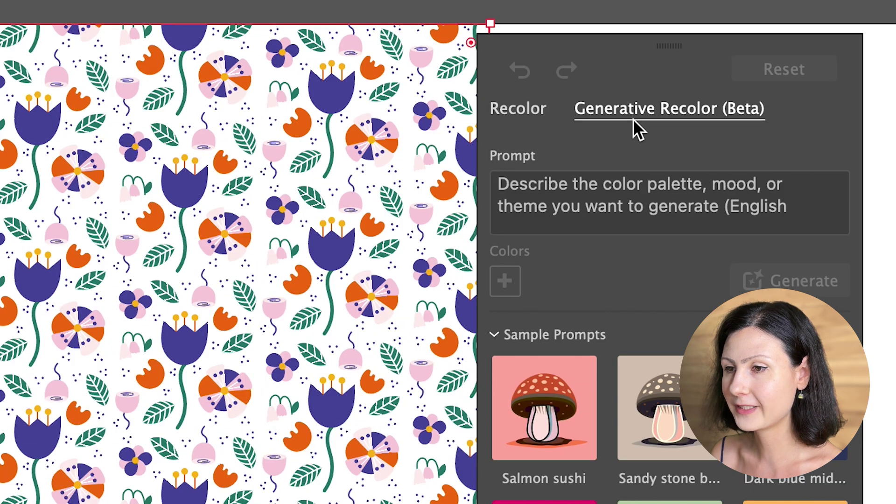
Step: Generate palettes for a 'cheerful flower' prompt and apply the magenta and orange variation
click(618, 216)
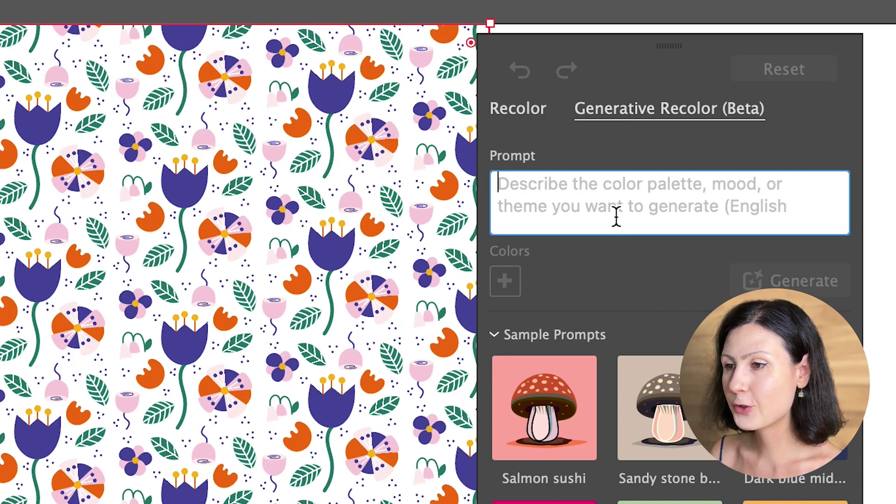
text(cheerful flow)
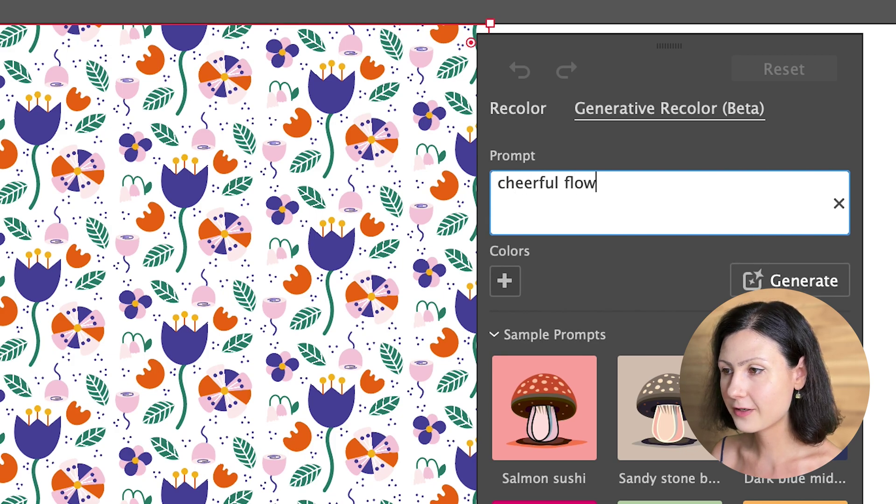
text(er color palette)
click(790, 280)
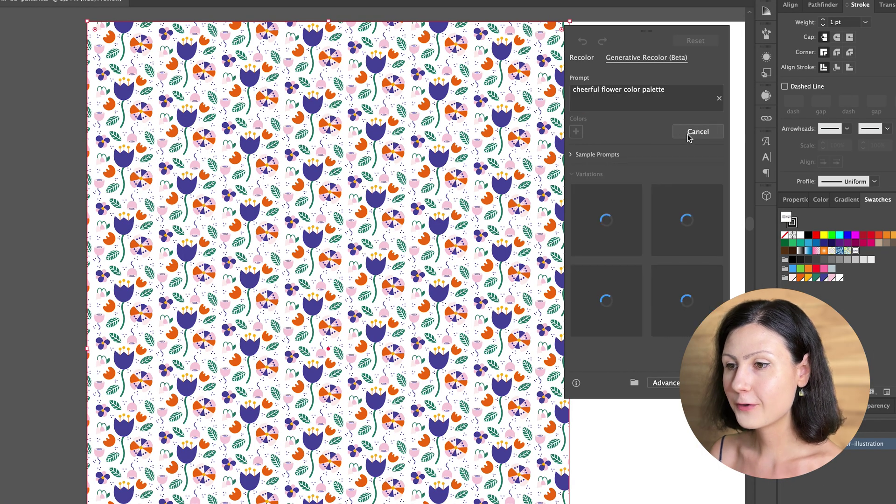
click(624, 285)
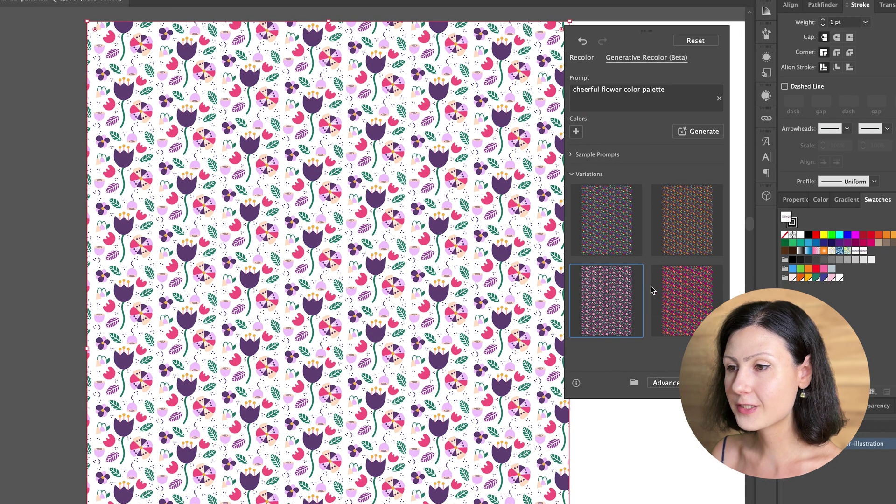
click(654, 290)
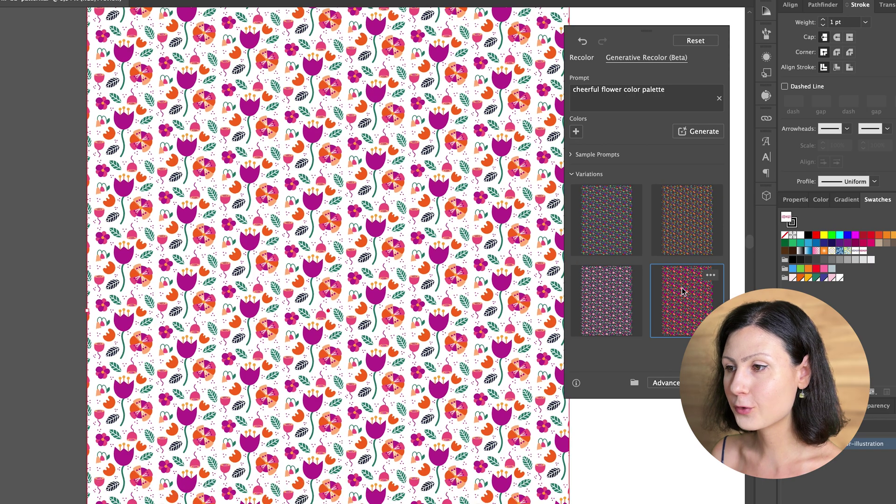
Step: Replace the prompt with 'pastel color palette', generate, and apply a pastel variation
triple_click(583, 88)
text(pastel co)
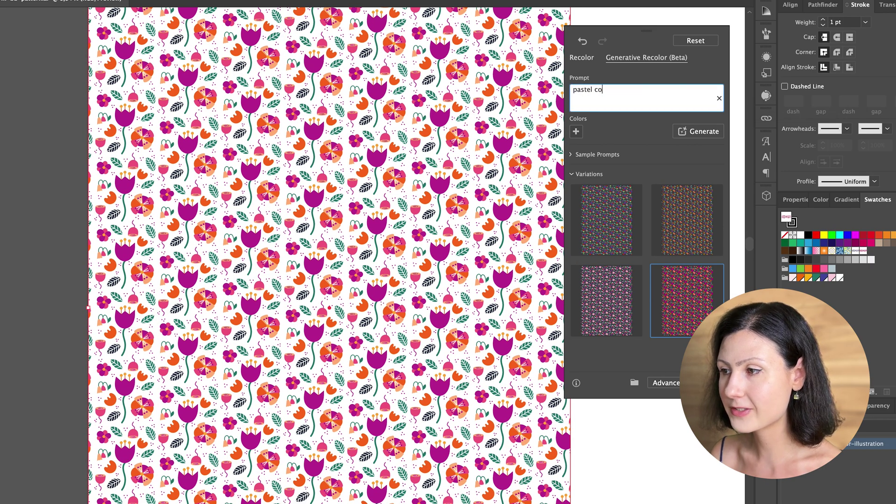
text(lor palette)
key(Return)
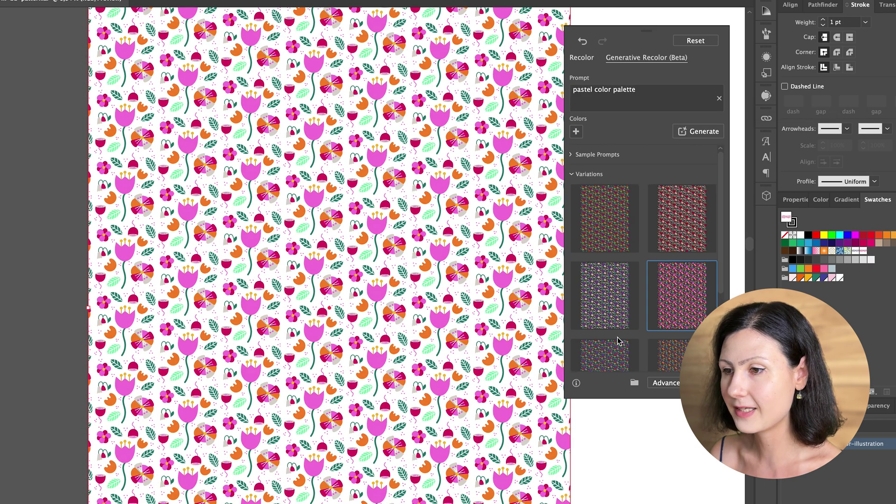
click(620, 346)
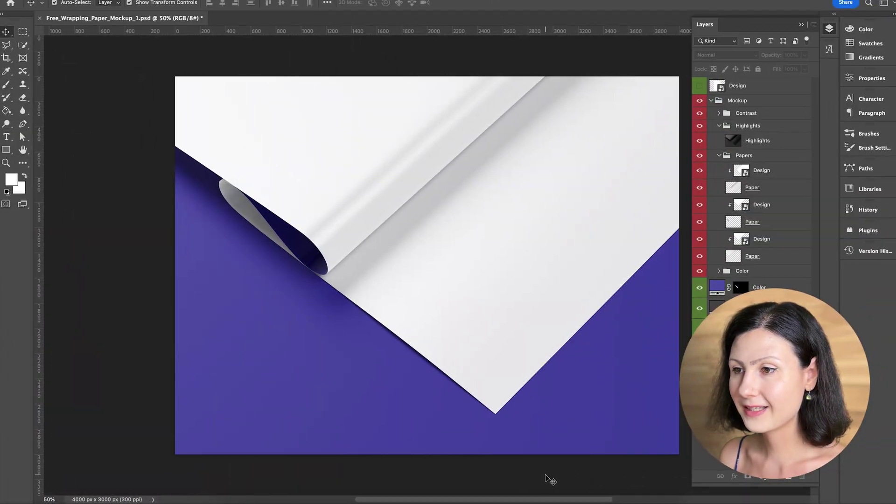
Step: Open the mockup's Design smart object and copy the stroke-free pattern rectangle from Illustrator
double_click(741, 171)
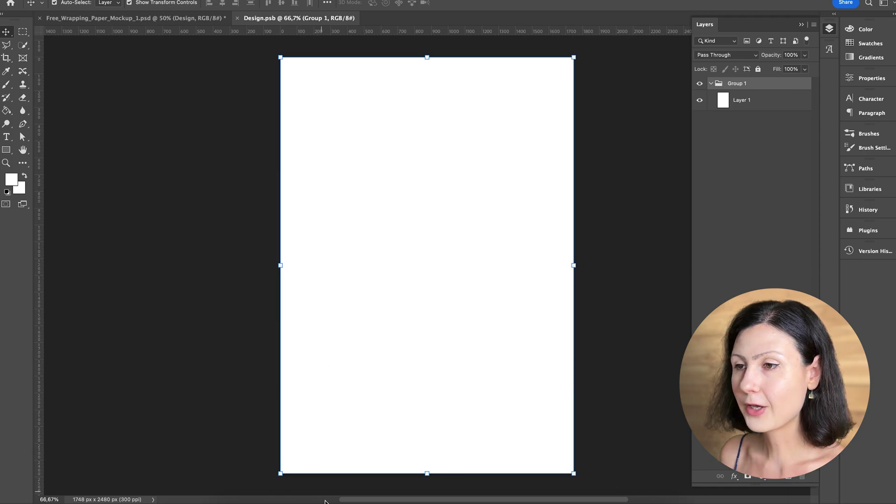
click(342, 491)
click(439, 261)
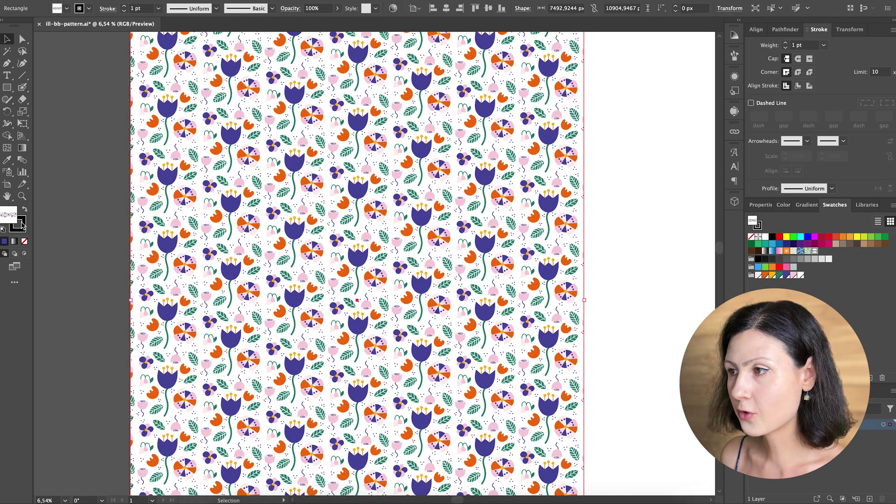
click(22, 225)
click(25, 241)
key(super+c)
Step: Paste the pattern as a Smart Object, stretch it to cover the page, then save and close
key(super+Tab)
key(super+v)
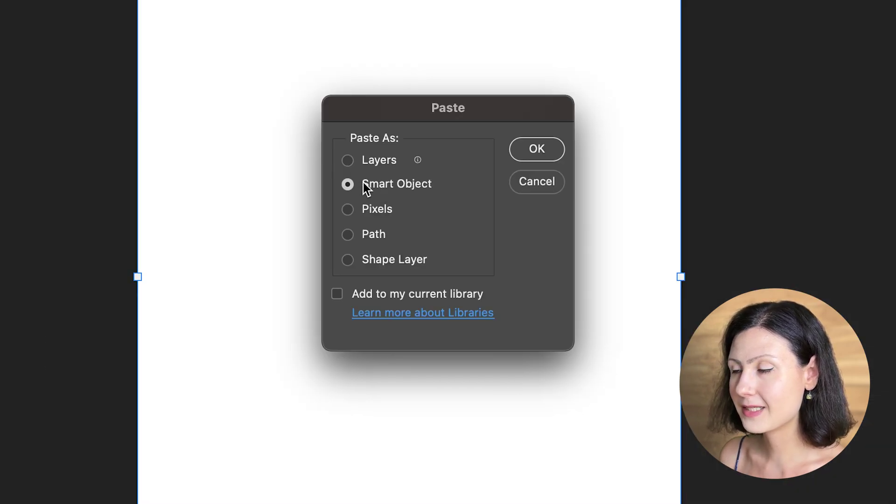
click(537, 149)
drag(578, 265, 684, 279)
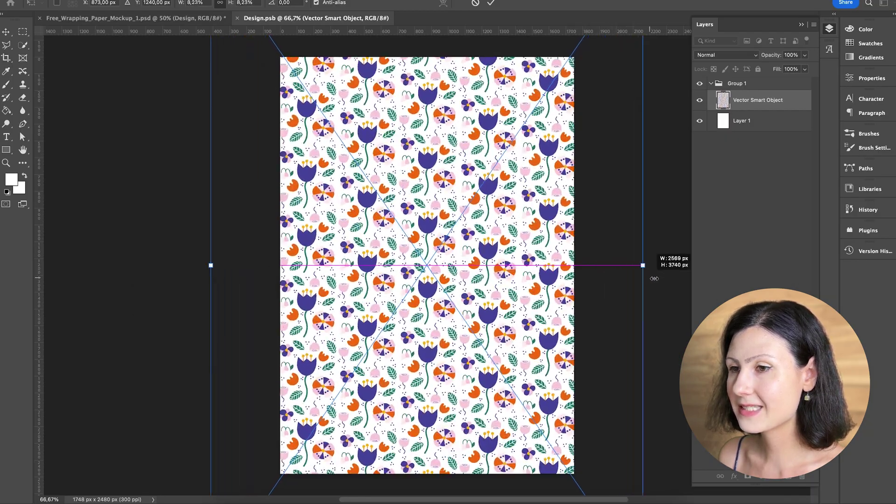
key(Return)
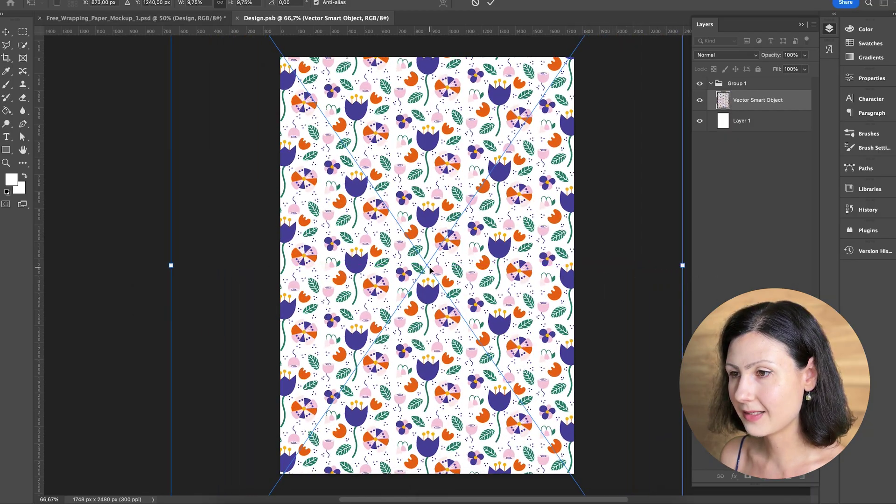
key(super+s)
click(237, 17)
click(119, 199)
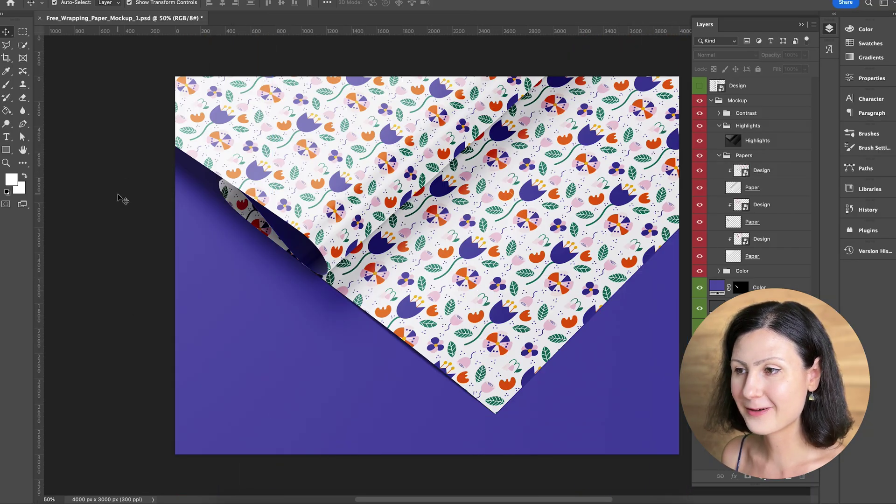
scroll(119, 198, right, 3)
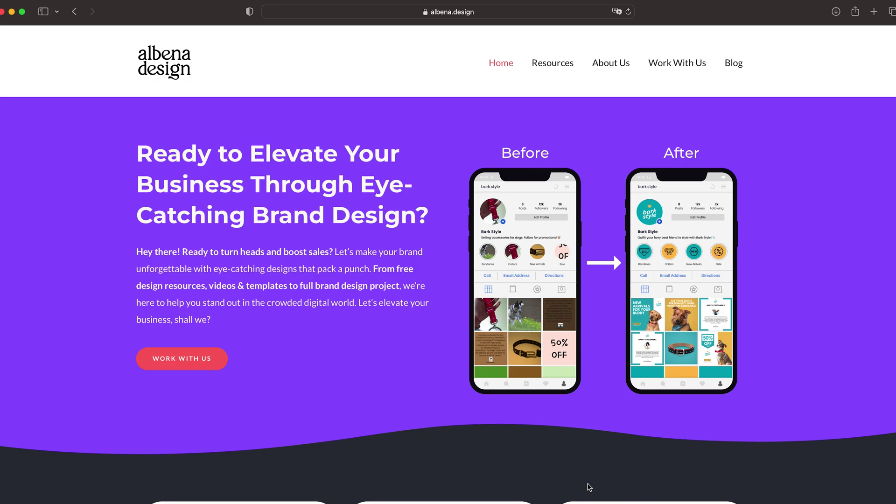
Step: Go to albena.design's Resources page and scroll down to the Get Your Design Freebies cards
click(550, 63)
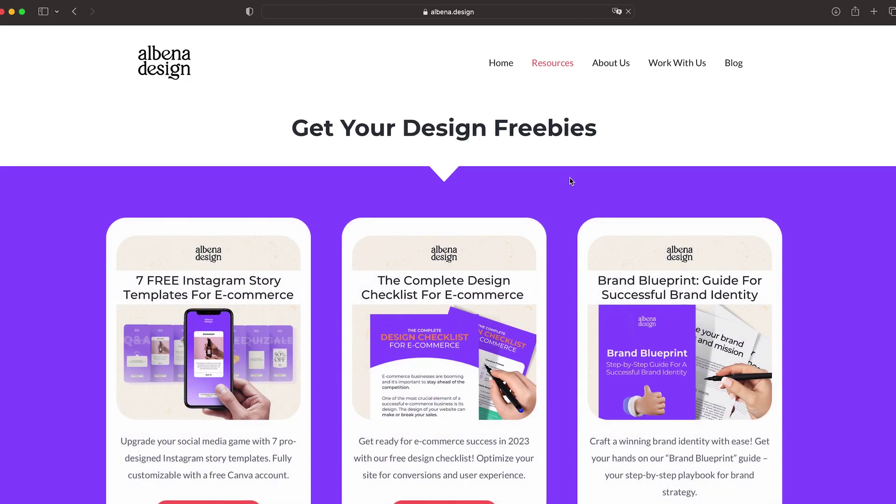
scroll(569, 191, down, 2)
scroll(569, 194, down, 4)
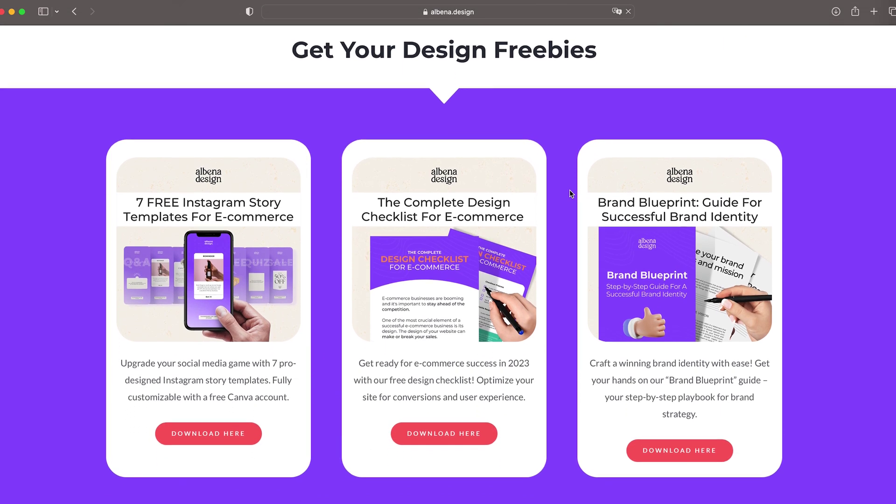